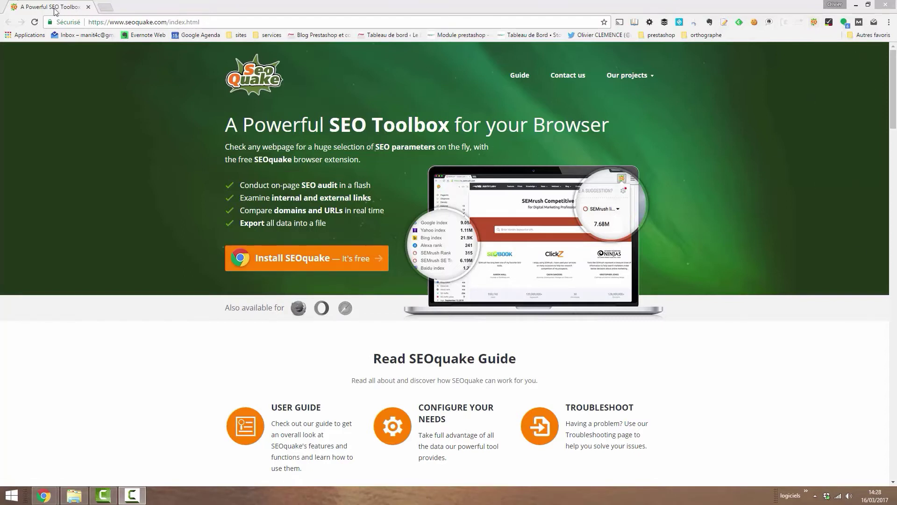
{"action": "left_click", "coordinate": [229, 24]}
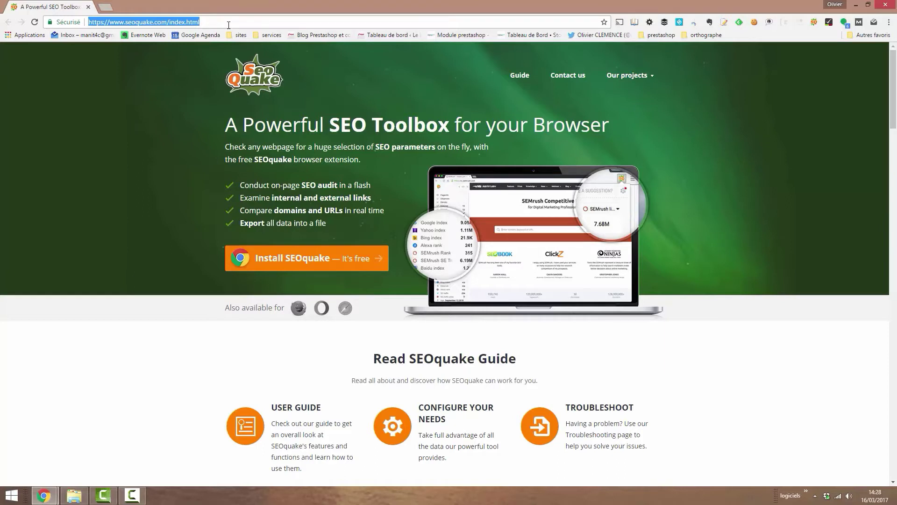
{"action": "type", "text": "www.google.f"}
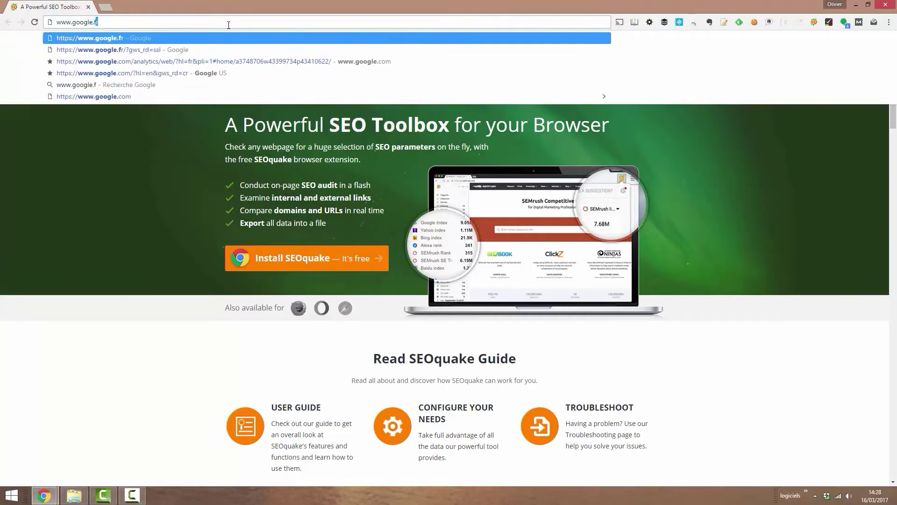
{"action": "key", "text": "Return"}
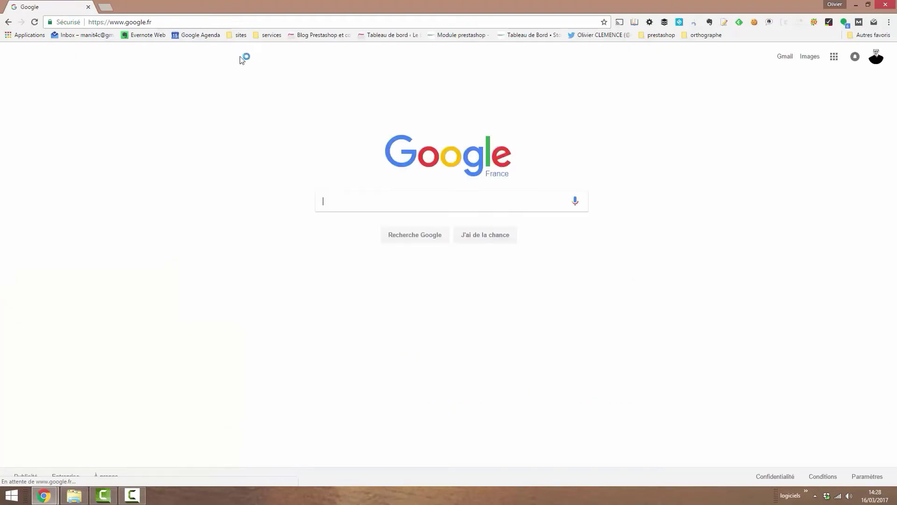
{"action": "type", "text": "blog prestashop"}
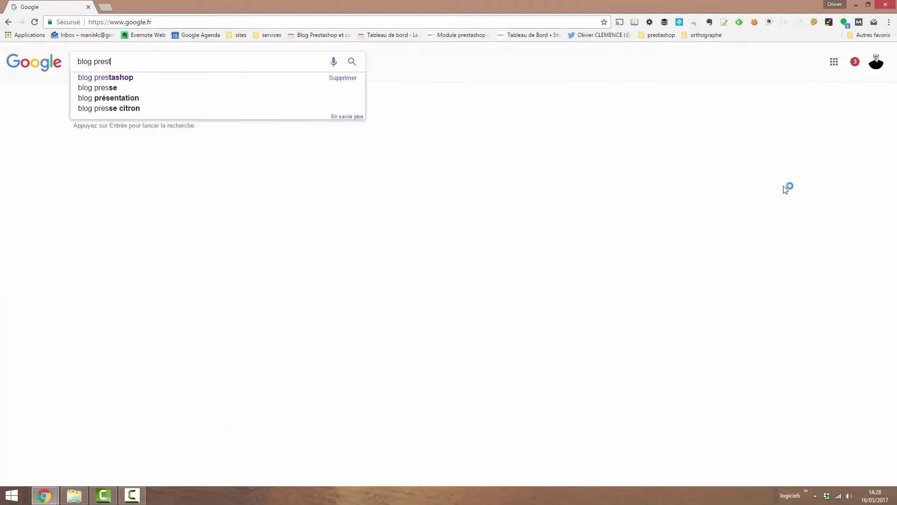
{"action": "key", "text": "Return"}
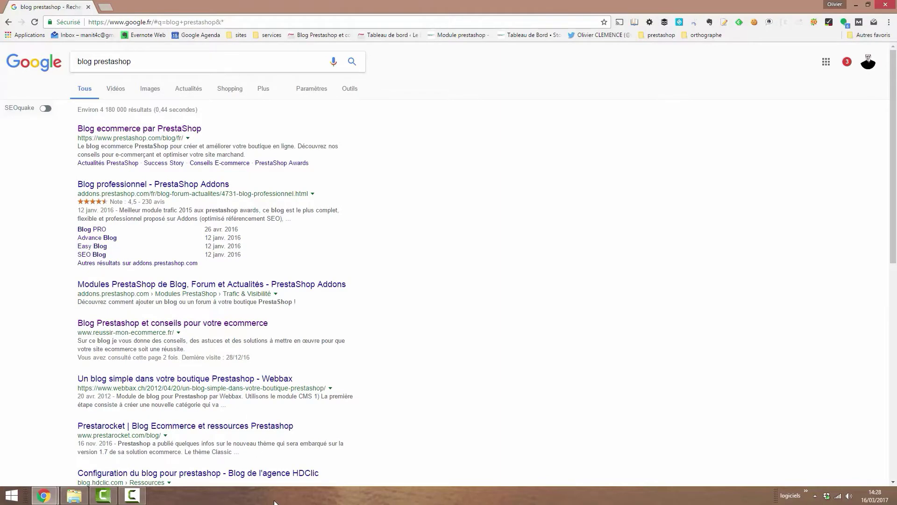
Look over the plain search results and turn on the SEOquake overlay for the results page.
{"action": "scroll", "coordinate": [450, 390], "scroll_direction": "down", "scroll_amount": 9}
{"action": "scroll", "coordinate": [469, 314], "scroll_direction": "up", "scroll_amount": 9}
{"action": "left_click", "coordinate": [46, 113]}
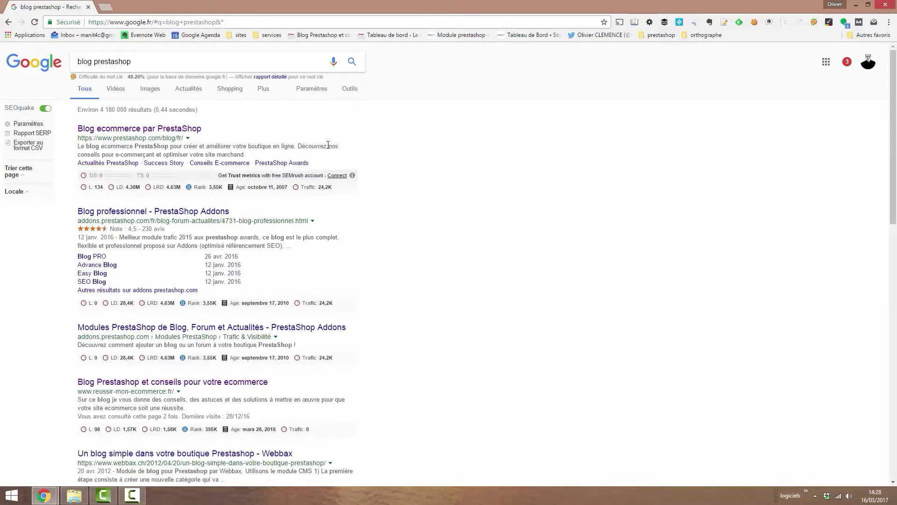
Examine the SEOquake metrics under the first PrestaShop blog result, including its links, rank, age and traffic.
{"action": "scroll", "coordinate": [99, 157], "scroll_direction": "down", "scroll_amount": 1}
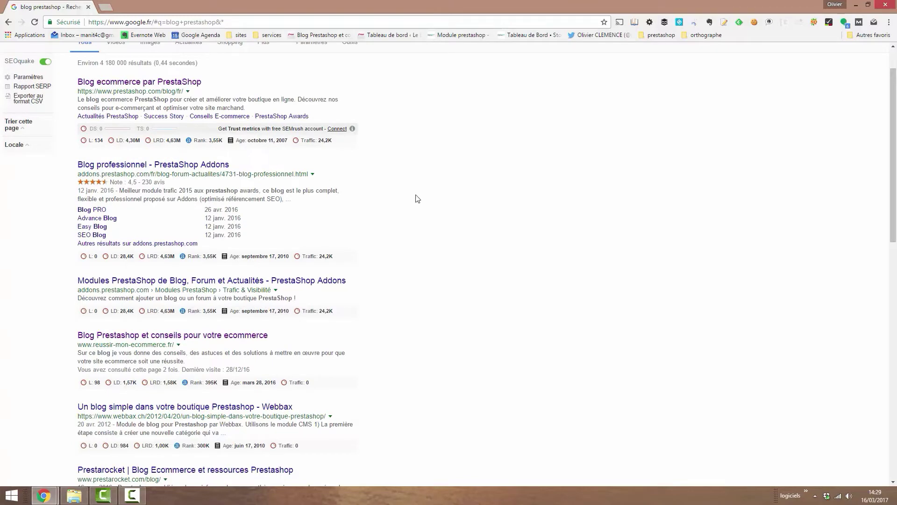
{"action": "scroll", "coordinate": [120, 194], "scroll_direction": "up", "scroll_amount": 1}
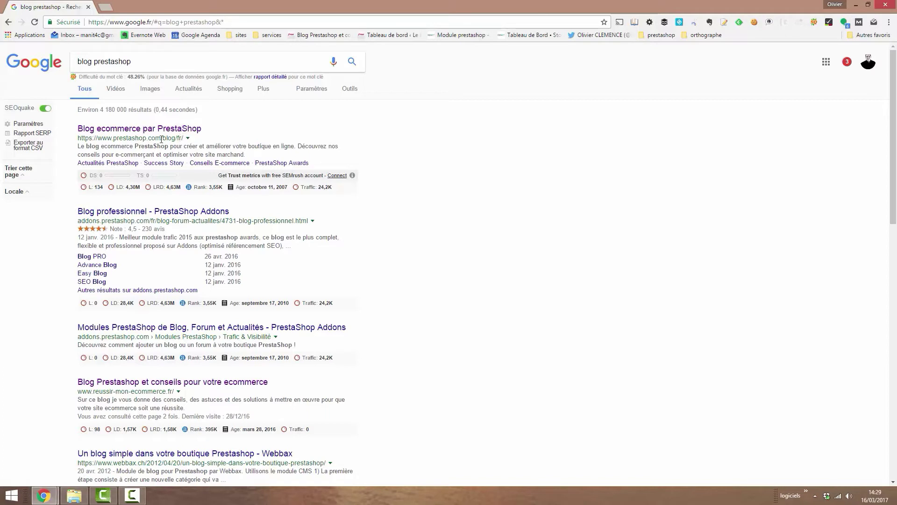
{"action": "left_click_drag", "start_coordinate": [161, 139], "coordinate": [107, 139]}
{"action": "left_click", "coordinate": [274, 213]}
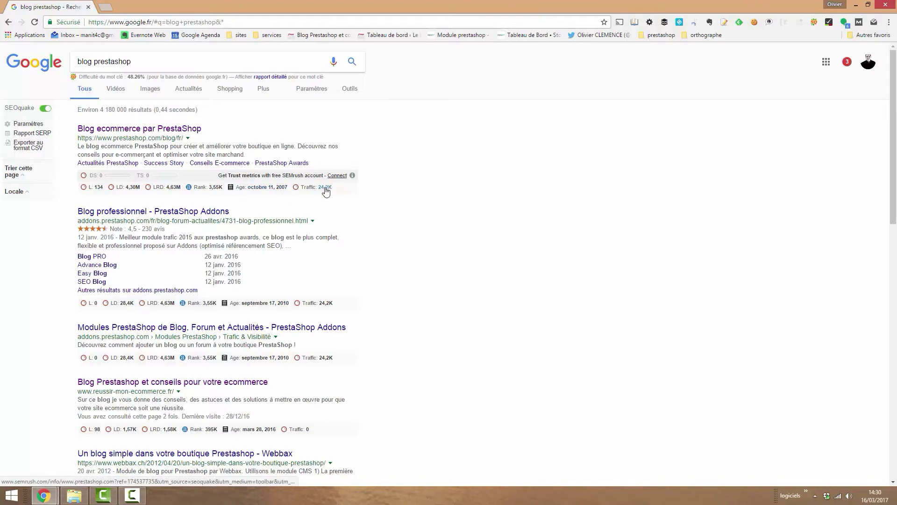
{"action": "mouse_move", "coordinate": [329, 193]}
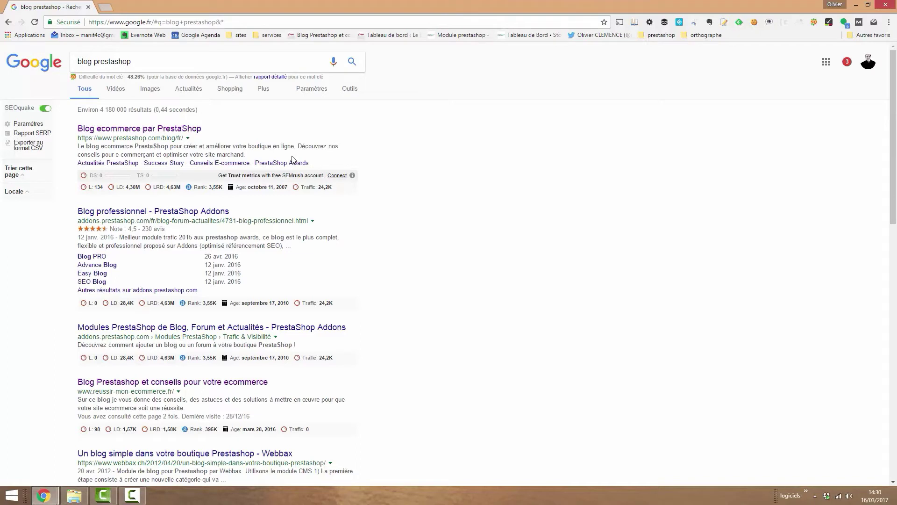
Review which SEOquake parameters are selected for display and compare the metrics of the lower search results.
{"action": "left_click", "coordinate": [31, 125]}
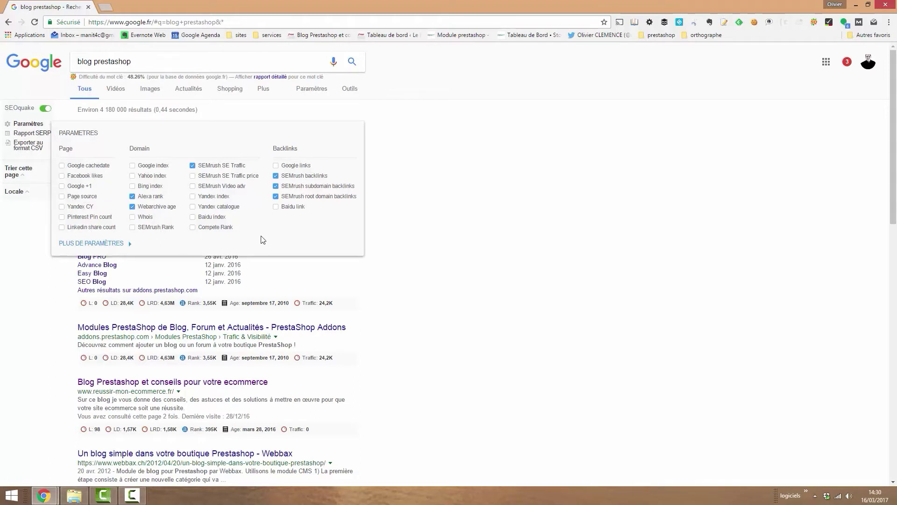
{"action": "left_click", "coordinate": [439, 250]}
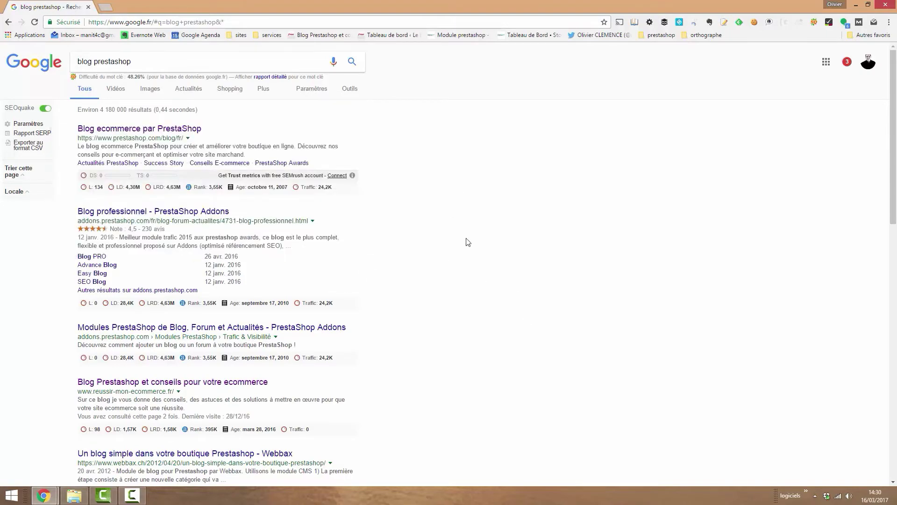
{"action": "scroll", "coordinate": [467, 242], "scroll_direction": "down", "scroll_amount": 6}
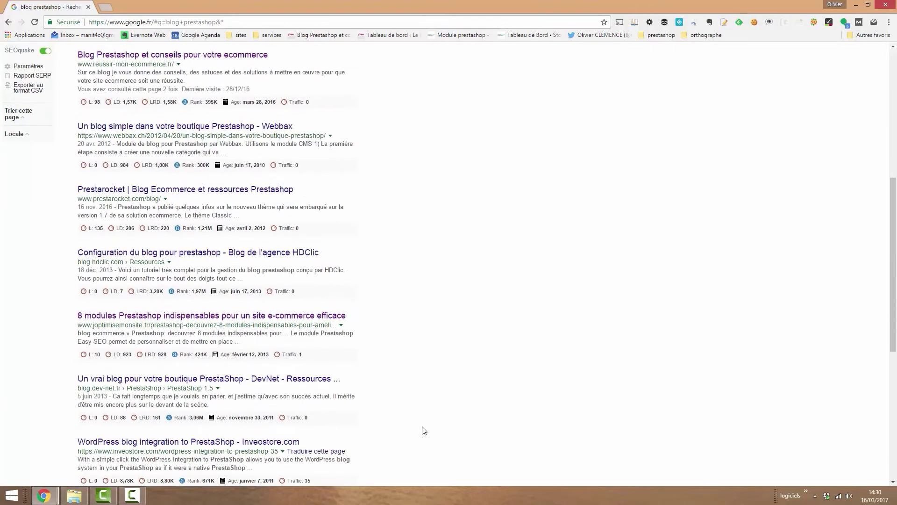
{"action": "scroll", "coordinate": [432, 311], "scroll_direction": "up", "scroll_amount": 6}
{"action": "scroll", "coordinate": [439, 299], "scroll_direction": "up", "scroll_amount": 1}
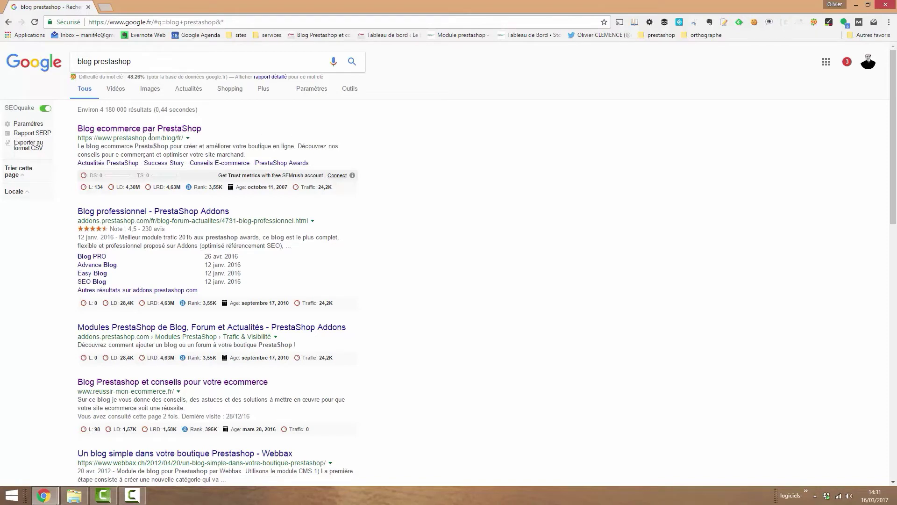
Open the first result, "Blog ecommerce par PrestaShop", and bring up its full SEOquake page info report.
{"action": "left_click", "coordinate": [200, 134]}
{"action": "left_click", "coordinate": [814, 22]}
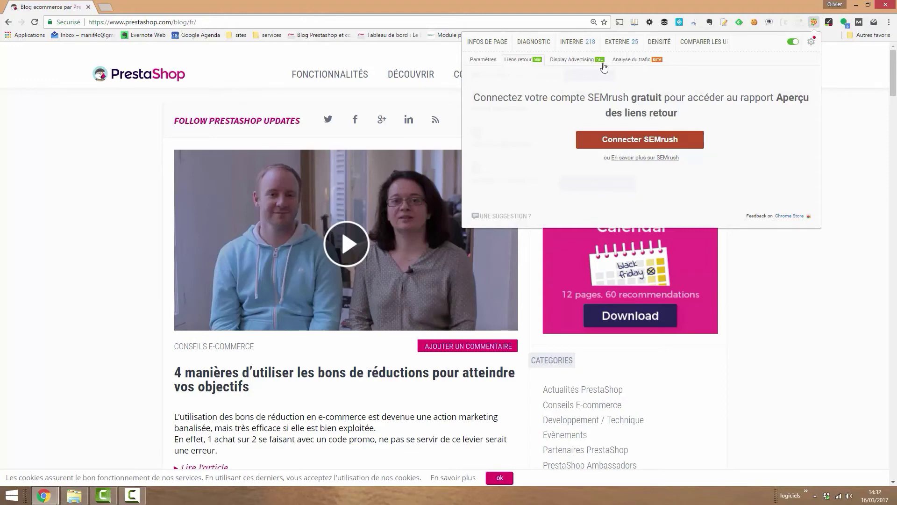
{"action": "left_click", "coordinate": [503, 43]}
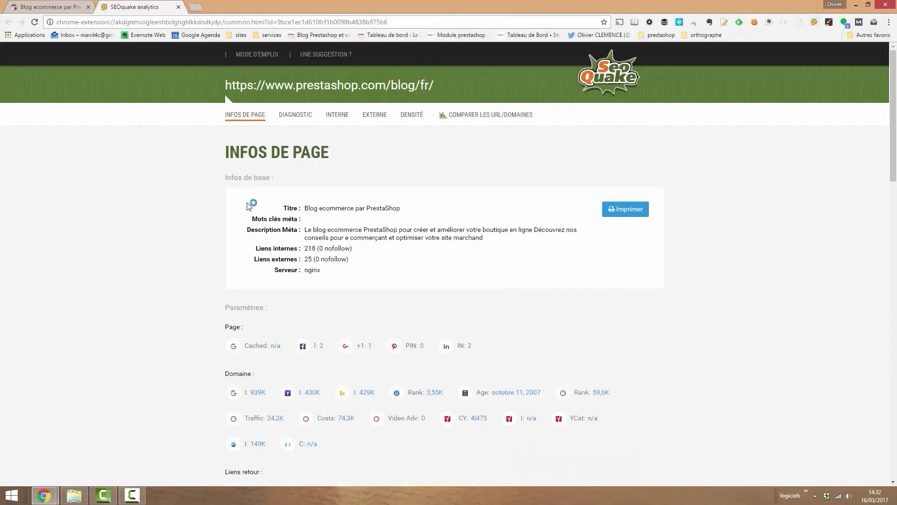
Examine the blog page's basic info in the report, especially the meta description and the link figures.
{"action": "scroll", "coordinate": [284, 338], "scroll_direction": "down", "scroll_amount": 1}
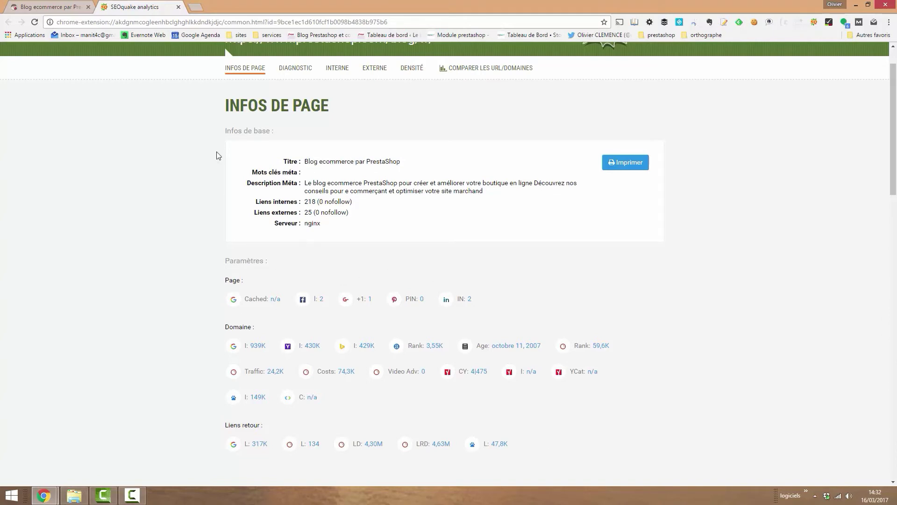
{"action": "left_click_drag", "start_coordinate": [512, 192], "coordinate": [364, 183]}
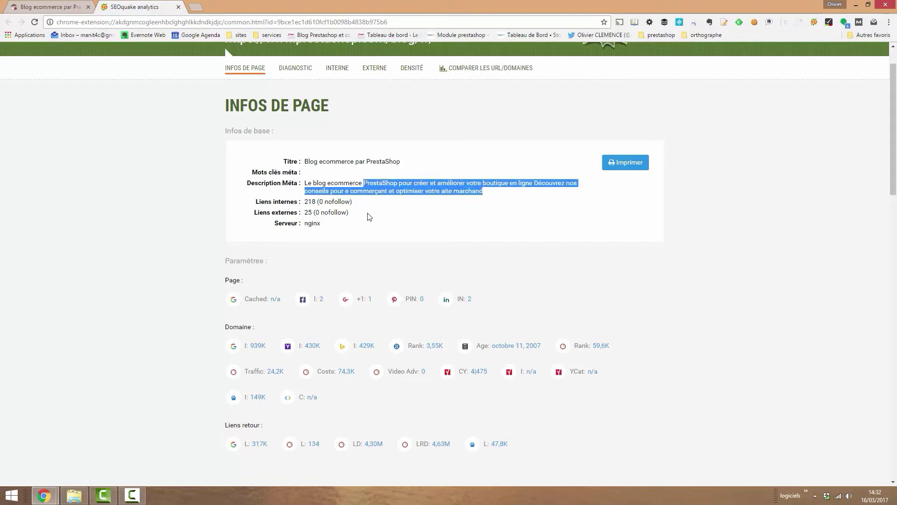
{"action": "left_click", "coordinate": [369, 216]}
{"action": "scroll", "coordinate": [687, 278], "scroll_direction": "down", "scroll_amount": 10}
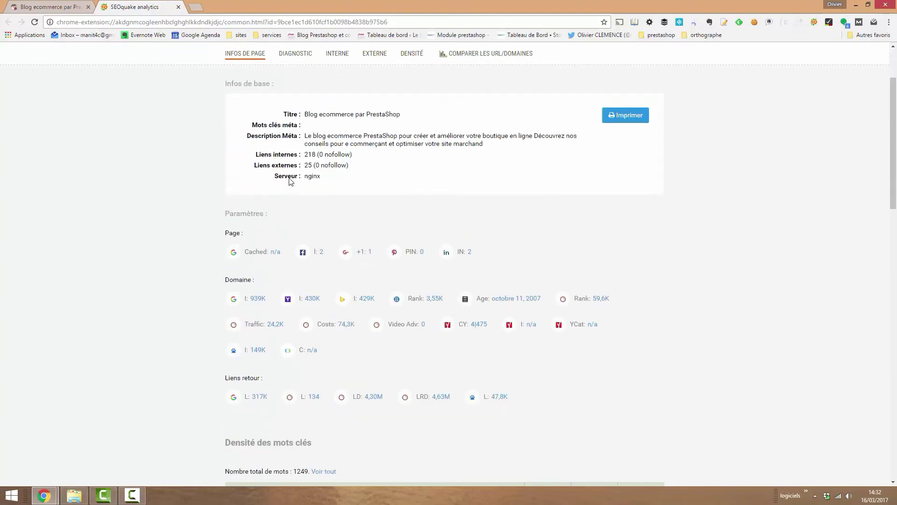
Examine the keyword density tables for single words and for two-, three- and four-word phrases, including repetitions and density.
{"action": "scroll", "coordinate": [686, 248], "scroll_direction": "down", "scroll_amount": 6}
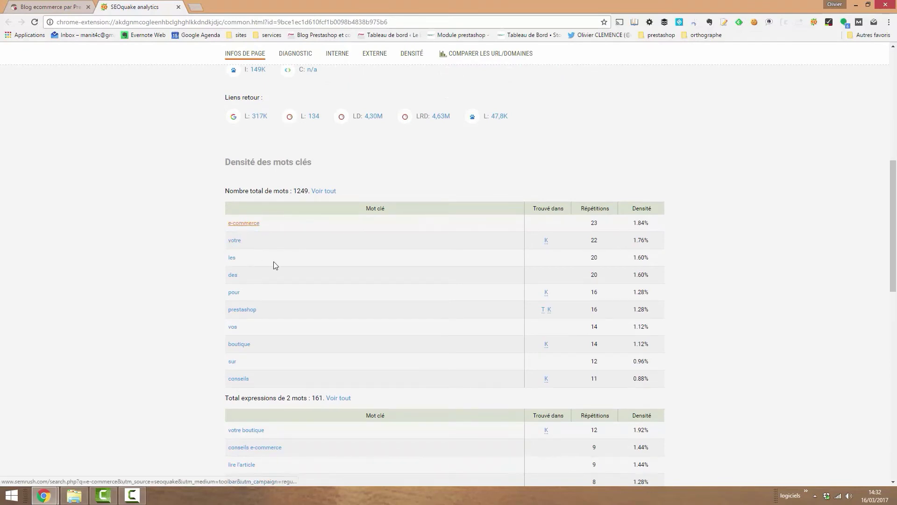
{"action": "double_click", "coordinate": [593, 222]}
{"action": "left_click", "coordinate": [692, 220]}
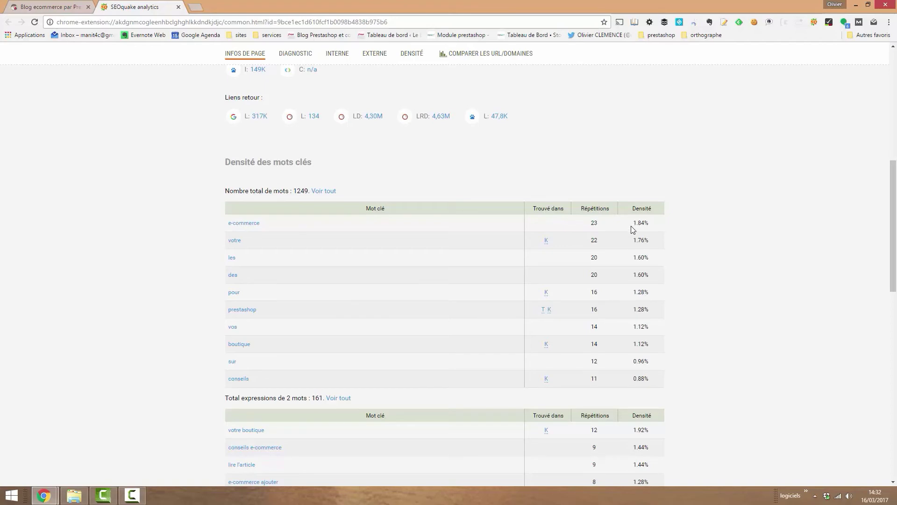
{"action": "scroll", "coordinate": [342, 339], "scroll_direction": "down", "scroll_amount": 3}
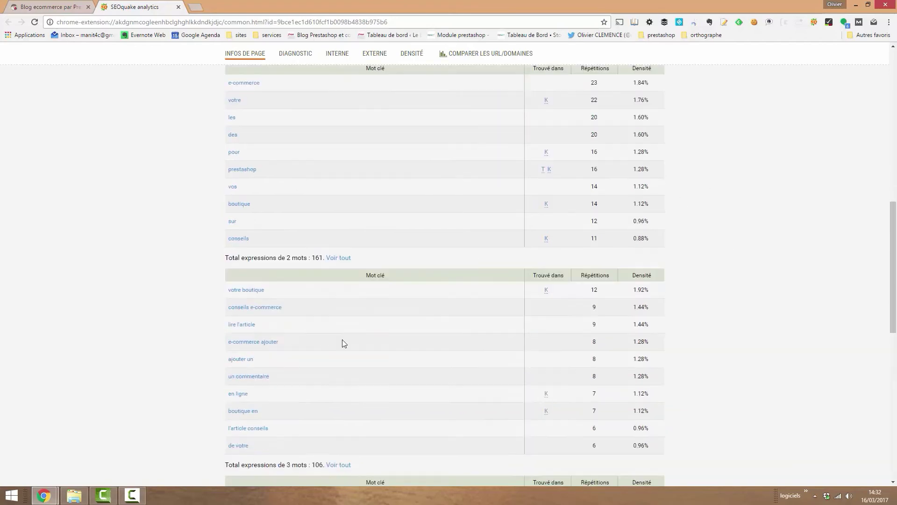
{"action": "scroll", "coordinate": [216, 282], "scroll_direction": "up", "scroll_amount": 4}
{"action": "scroll", "coordinate": [397, 260], "scroll_direction": "down", "scroll_amount": 3}
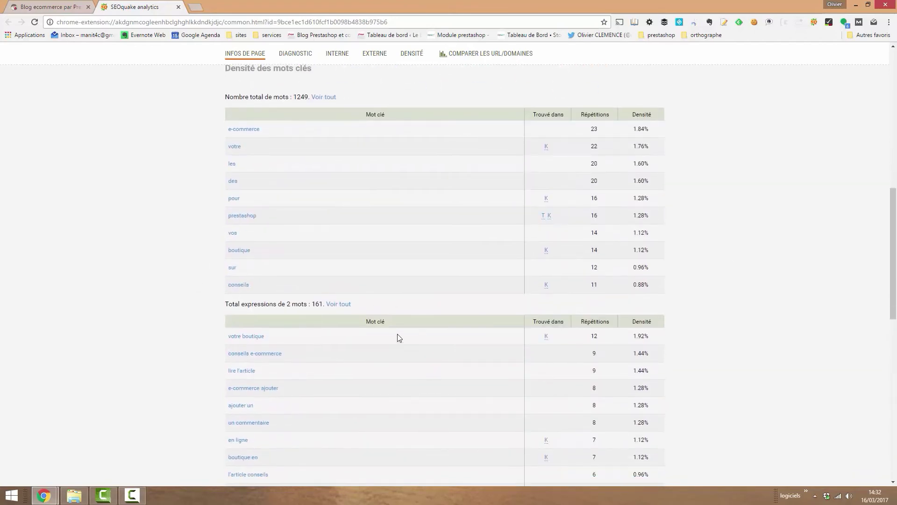
{"action": "scroll", "coordinate": [296, 145], "scroll_direction": "down", "scroll_amount": 4}
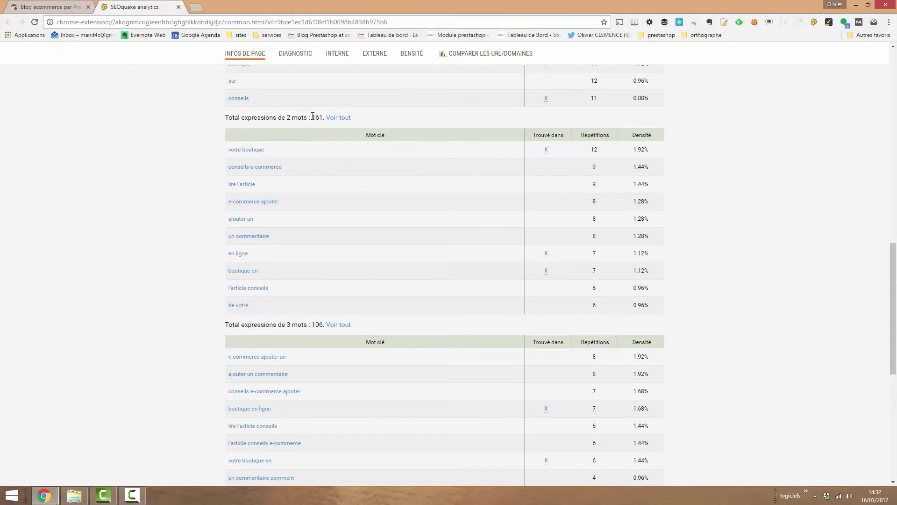
{"action": "left_click_drag", "start_coordinate": [310, 117], "coordinate": [353, 118]}
{"action": "scroll", "coordinate": [495, 391], "scroll_direction": "down", "scroll_amount": 6}
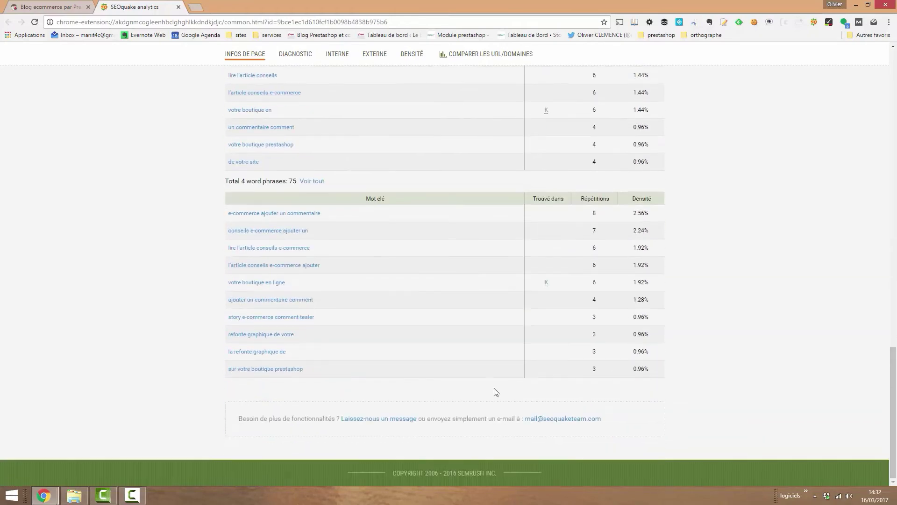
{"action": "scroll", "coordinate": [725, 341], "scroll_direction": "up", "scroll_amount": 15}
{"action": "scroll", "coordinate": [476, 446], "scroll_direction": "down", "scroll_amount": 3}
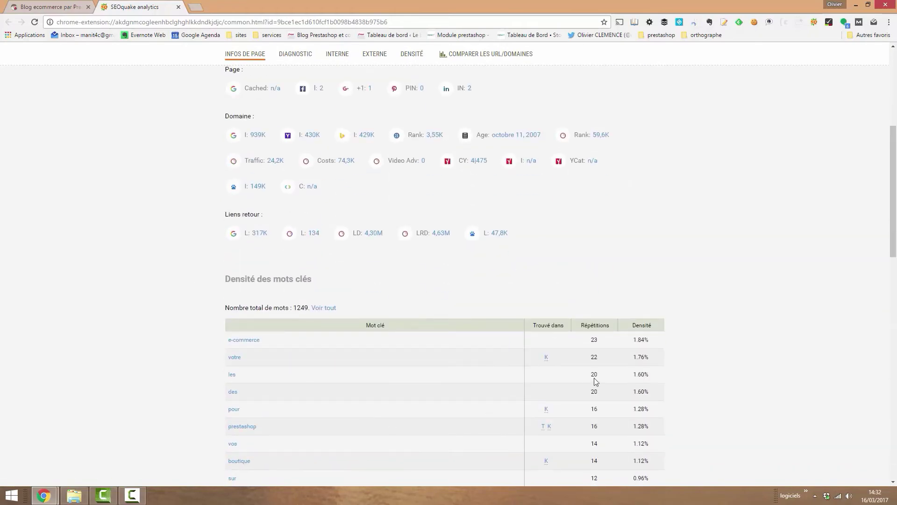
{"action": "scroll", "coordinate": [654, 383], "scroll_direction": "down", "scroll_amount": 3}
{"action": "scroll", "coordinate": [706, 386], "scroll_direction": "up", "scroll_amount": 9}
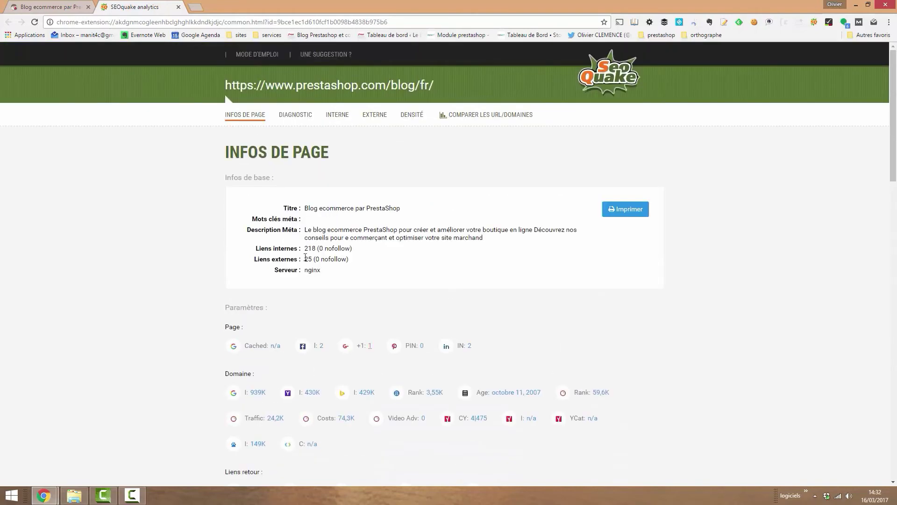
Open the page's SEO diagnostic and examine the URL length check in the page analysis.
{"action": "left_click", "coordinate": [288, 115]}
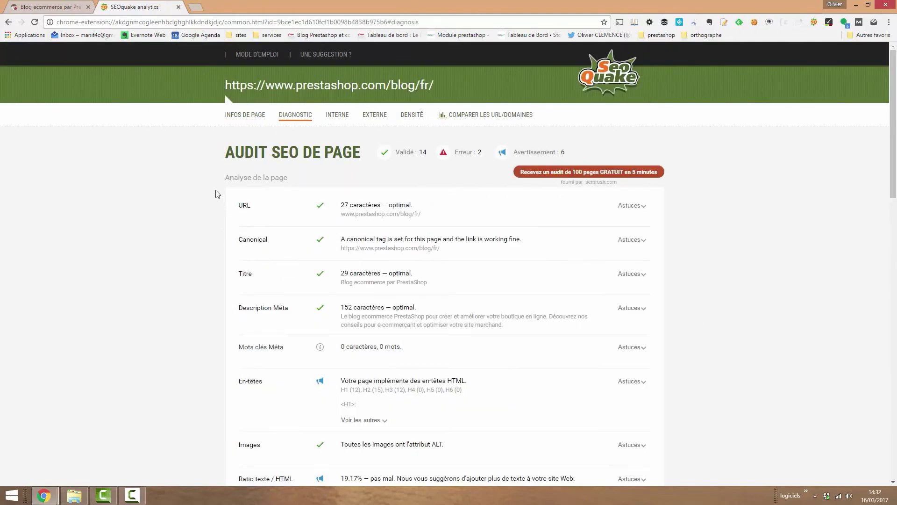
{"action": "scroll", "coordinate": [191, 240], "scroll_direction": "down", "scroll_amount": 1}
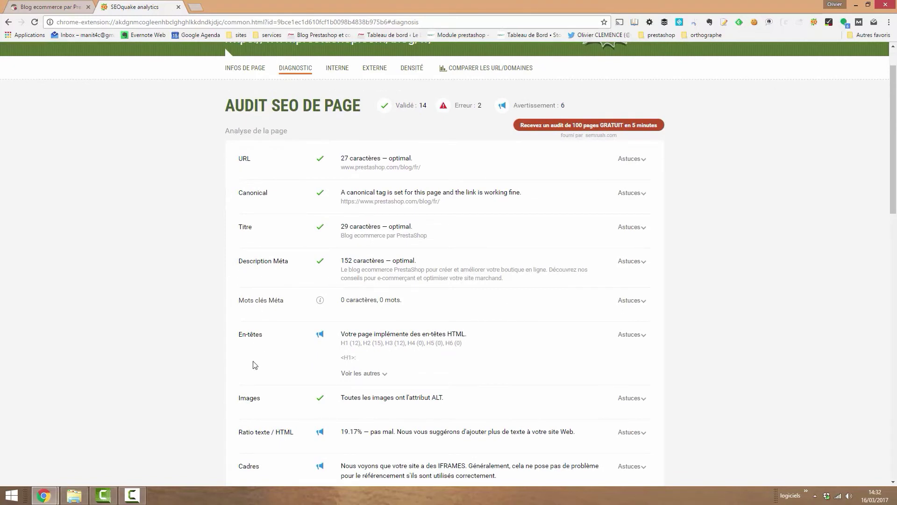
{"action": "left_click_drag", "start_coordinate": [341, 158], "coordinate": [380, 159]}
{"action": "left_click", "coordinate": [432, 171]}
{"action": "left_click_drag", "start_coordinate": [344, 157], "coordinate": [368, 159]}
{"action": "left_click", "coordinate": [452, 163]}
{"action": "scroll", "coordinate": [449, 325], "scroll_direction": "down", "scroll_amount": 1}
{"action": "scroll", "coordinate": [451, 205], "scroll_direction": "up", "scroll_amount": 1}
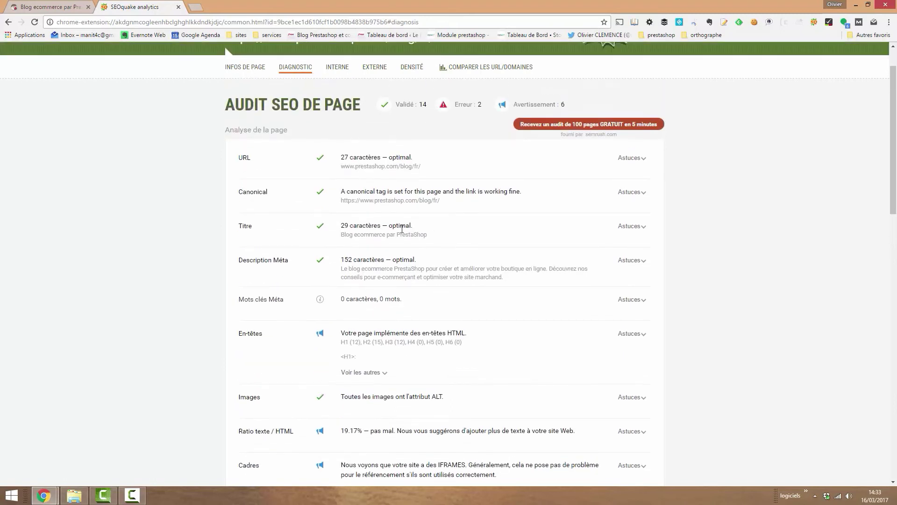
Examine the audit's image ALT attribute check and the neighbouring heading and text/HTML ratio checks.
{"action": "scroll", "coordinate": [293, 216], "scroll_direction": "down", "scroll_amount": 2}
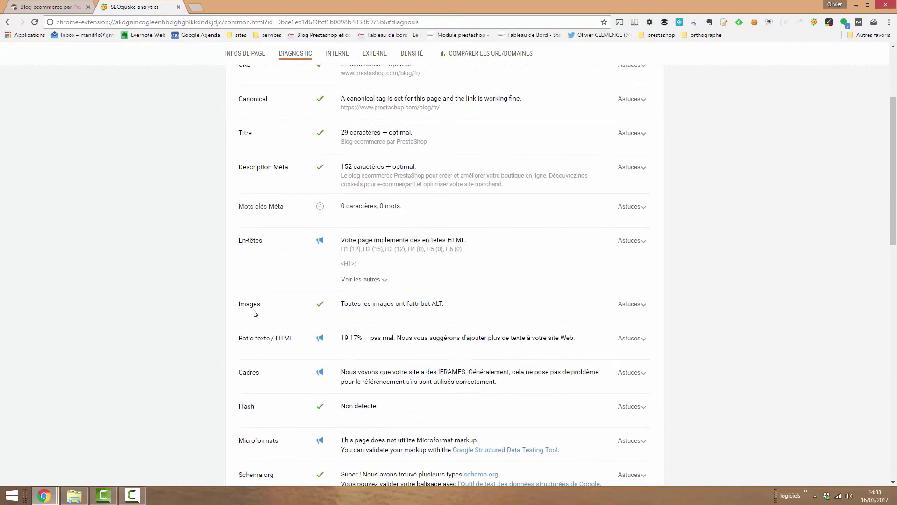
{"action": "left_click_drag", "start_coordinate": [463, 304], "coordinate": [335, 307]}
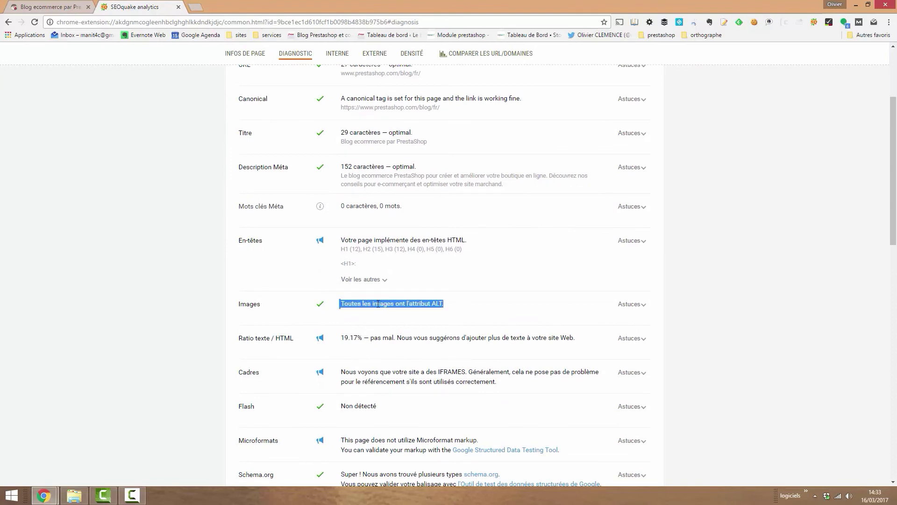
{"action": "left_click", "coordinate": [430, 307]}
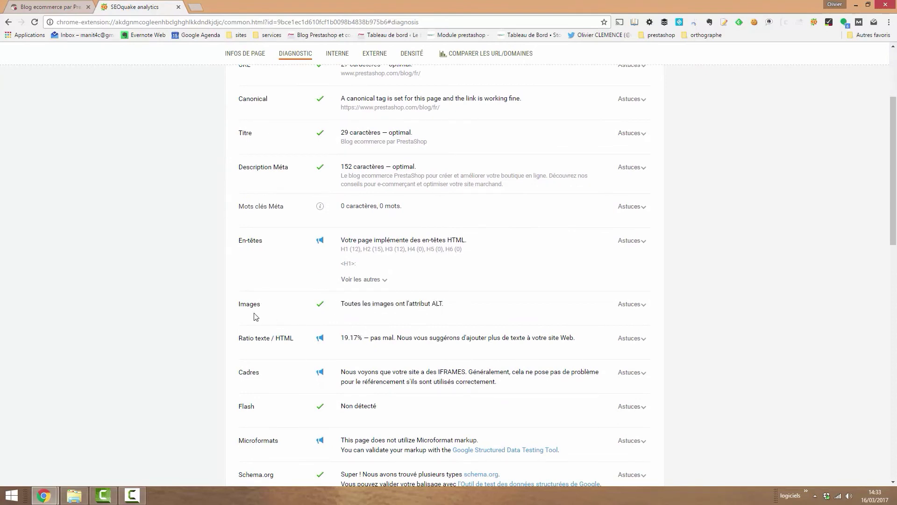
{"action": "scroll", "coordinate": [569, 282], "scroll_direction": "up", "scroll_amount": 1}
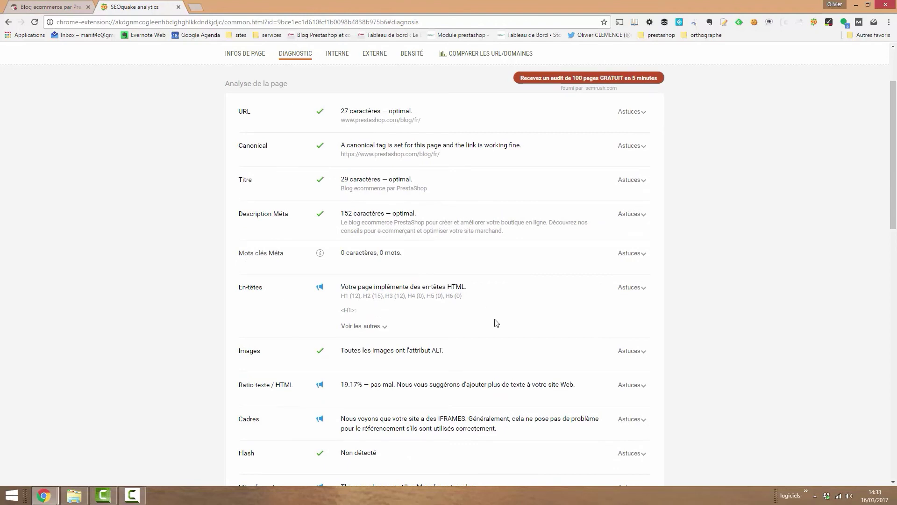
{"action": "scroll", "coordinate": [495, 323], "scroll_direction": "down", "scroll_amount": 1}
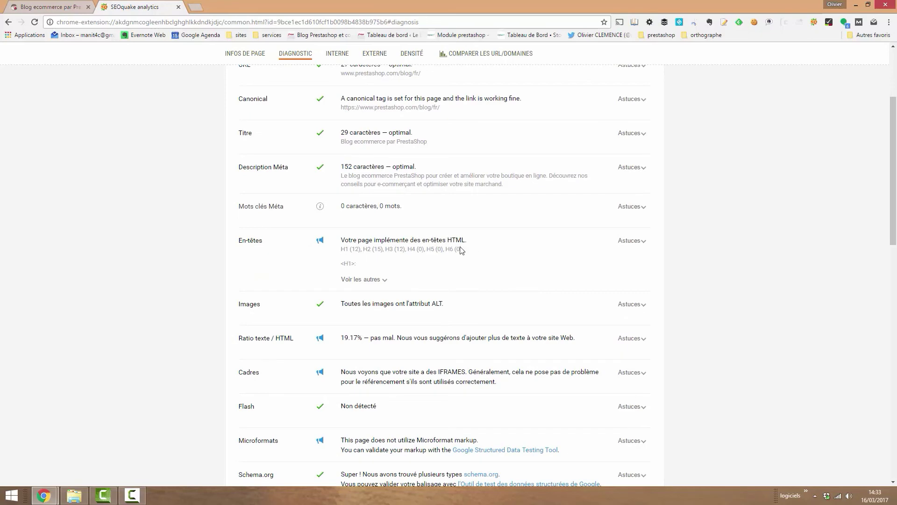
Examine the audit's remaining page checks, including frames, Flash, Microformats, Schema.org, Open Graph and Twitter Card.
{"action": "scroll", "coordinate": [360, 280], "scroll_direction": "down", "scroll_amount": 2}
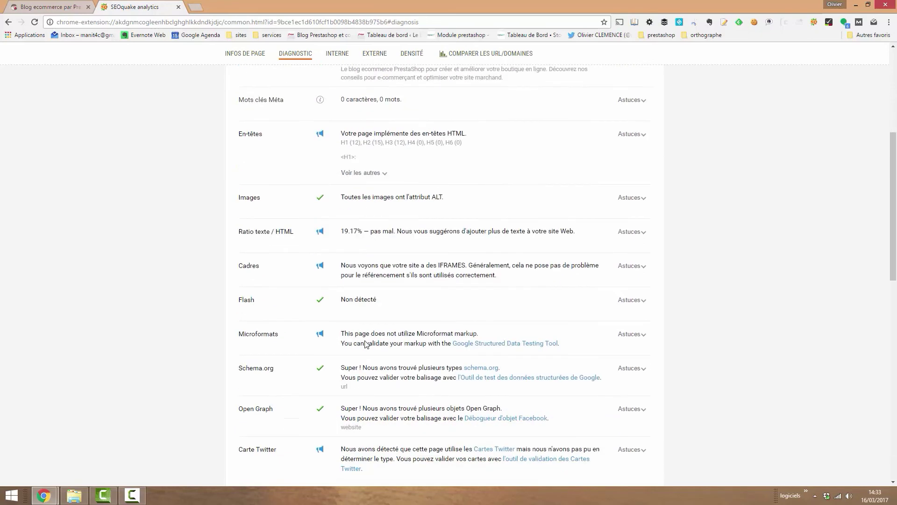
{"action": "scroll", "coordinate": [374, 344], "scroll_direction": "up", "scroll_amount": 5}
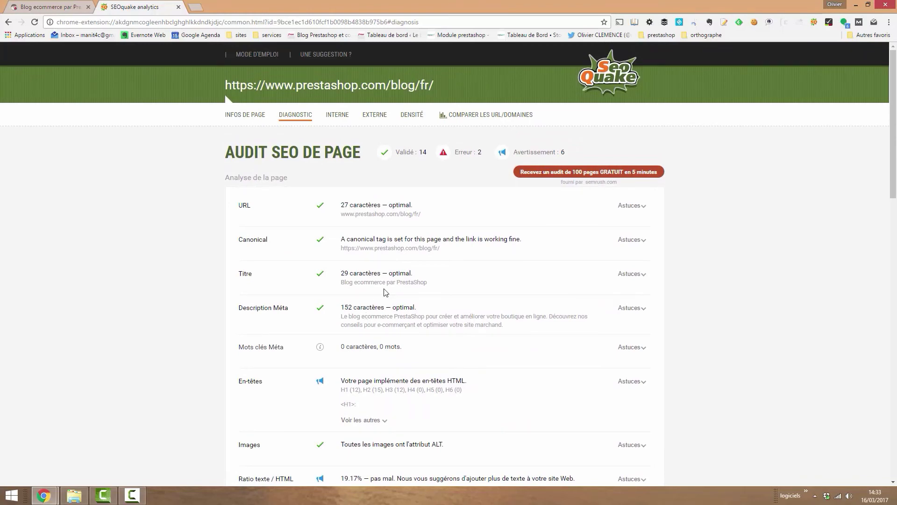
Examine the blog page's internal links report with its URLs and link parameters, and open the external links report.
{"action": "left_click", "coordinate": [338, 114]}
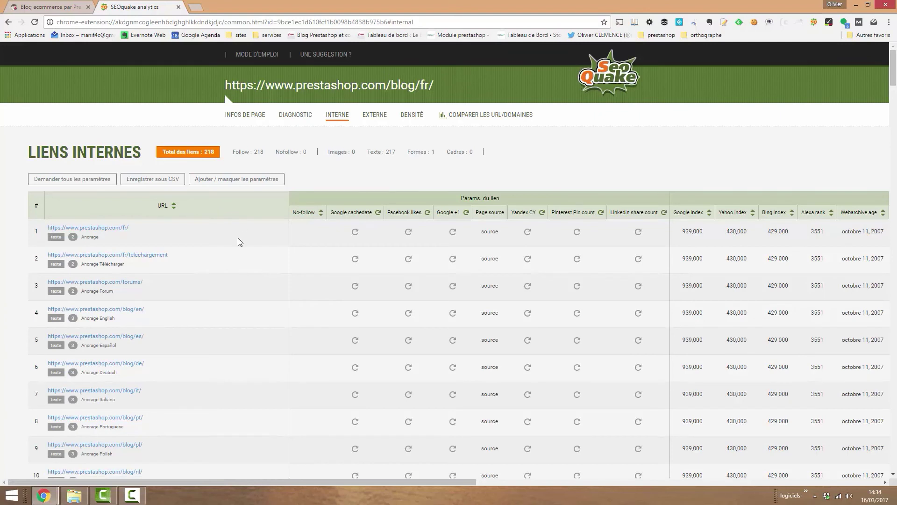
{"action": "scroll", "coordinate": [245, 281], "scroll_direction": "down", "scroll_amount": 2}
{"action": "scroll", "coordinate": [248, 284], "scroll_direction": "down", "scroll_amount": 4}
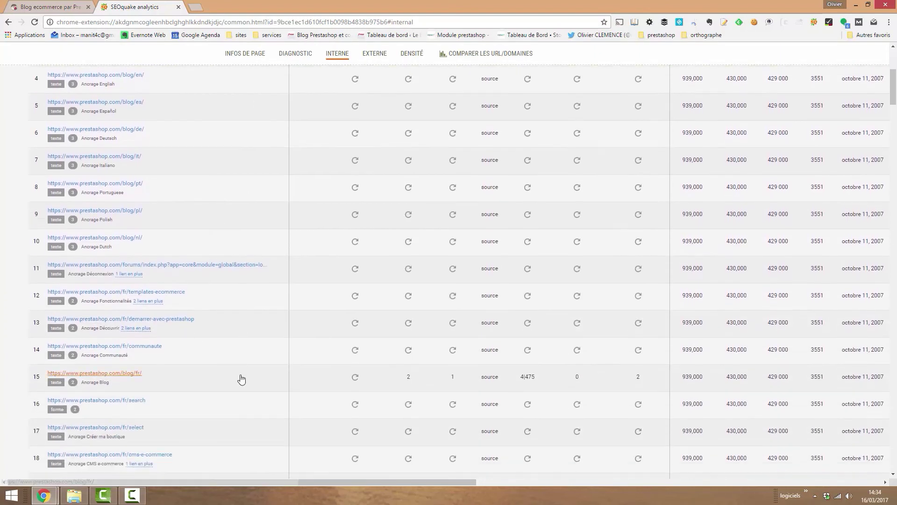
{"action": "scroll", "coordinate": [243, 378], "scroll_direction": "up", "scroll_amount": 3}
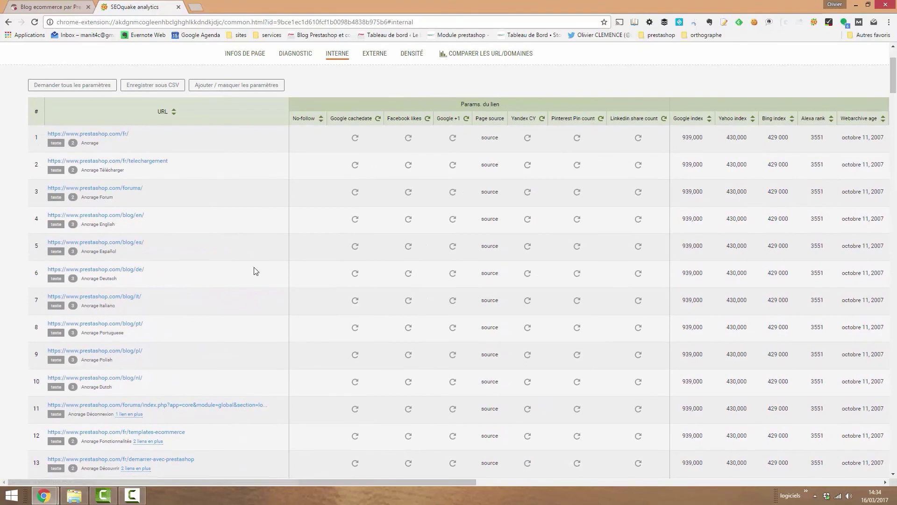
{"action": "scroll", "coordinate": [311, 348], "scroll_direction": "up", "scroll_amount": 2}
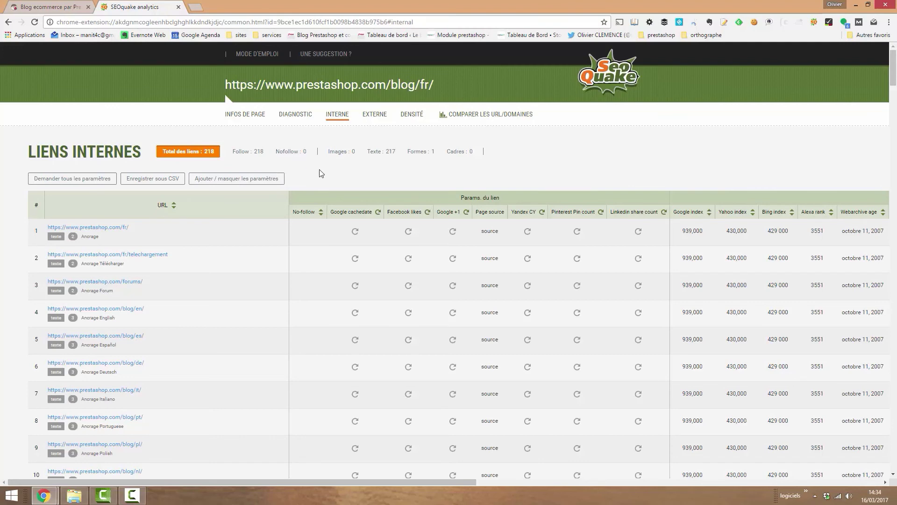
{"action": "left_click", "coordinate": [374, 114]}
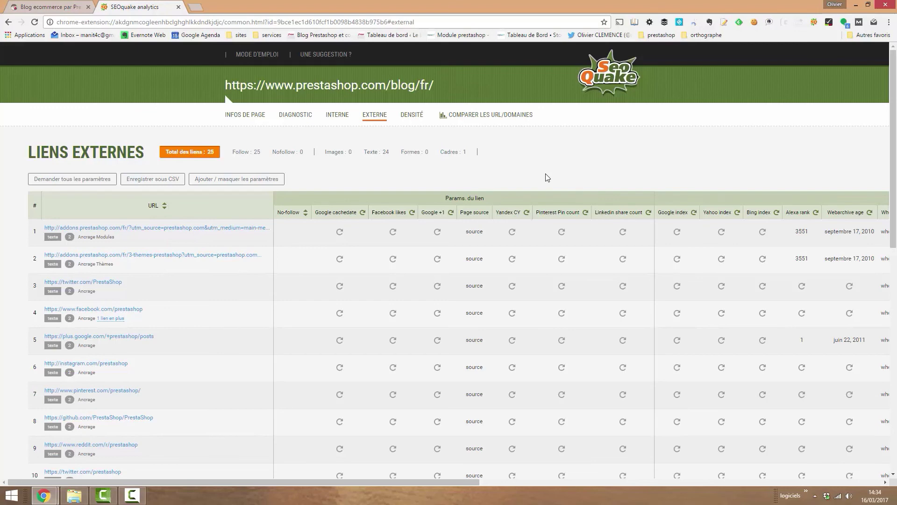
Open the full keyword density report and examine the word table with its repetitions, density and prominence.
{"action": "left_click", "coordinate": [411, 116]}
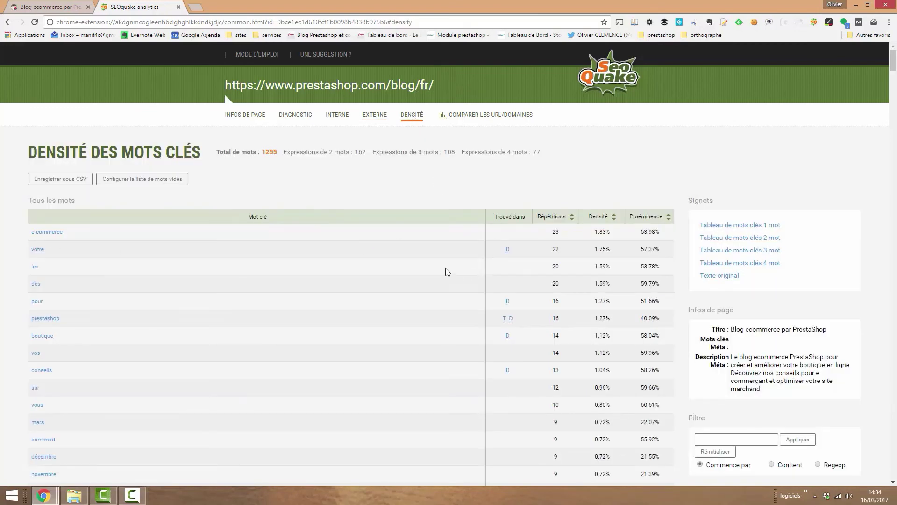
{"action": "scroll", "coordinate": [374, 243], "scroll_direction": "down", "scroll_amount": 2}
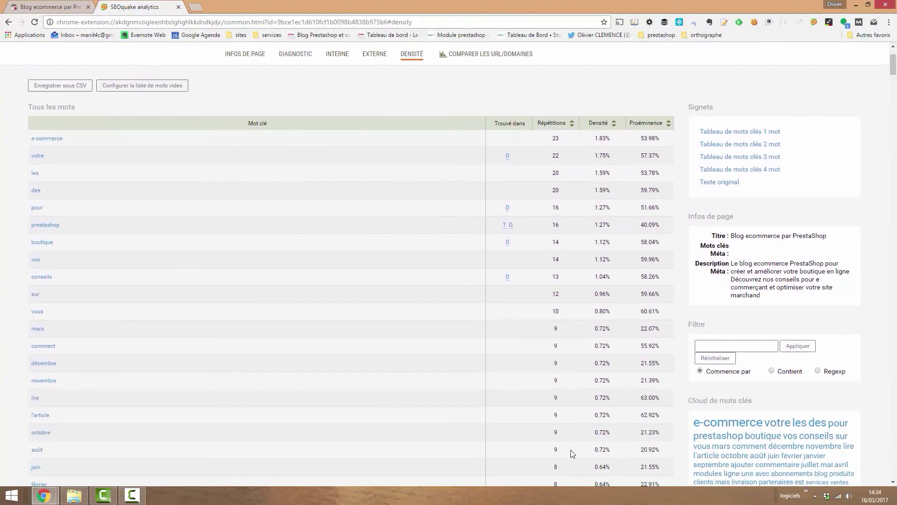
{"action": "scroll", "coordinate": [649, 160], "scroll_direction": "up", "scroll_amount": 2}
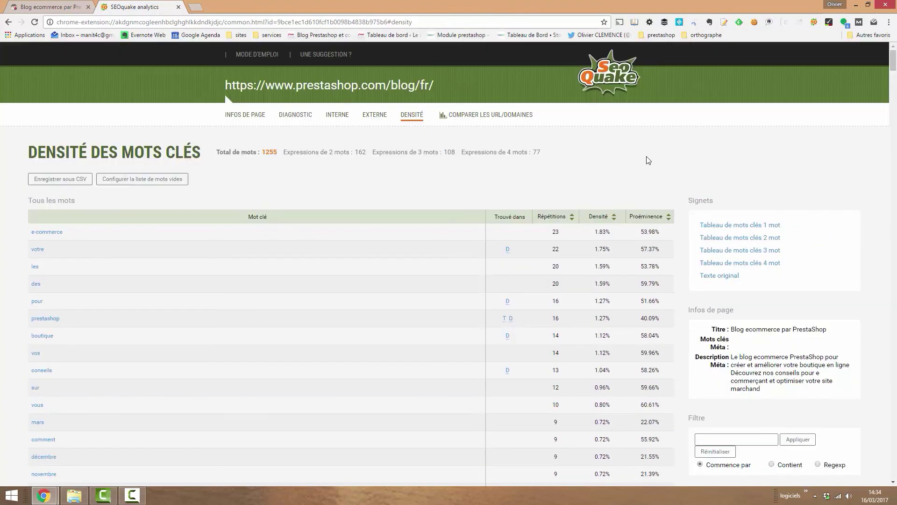